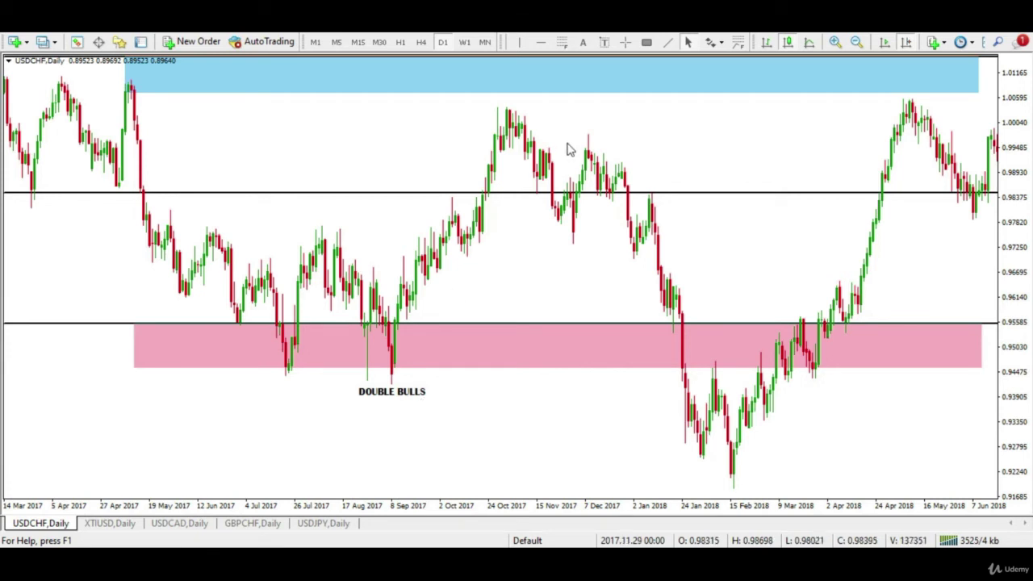
- Measure the drop from the May 2017 high to the double bottom and the rise to the October high
left_click(624, 46)
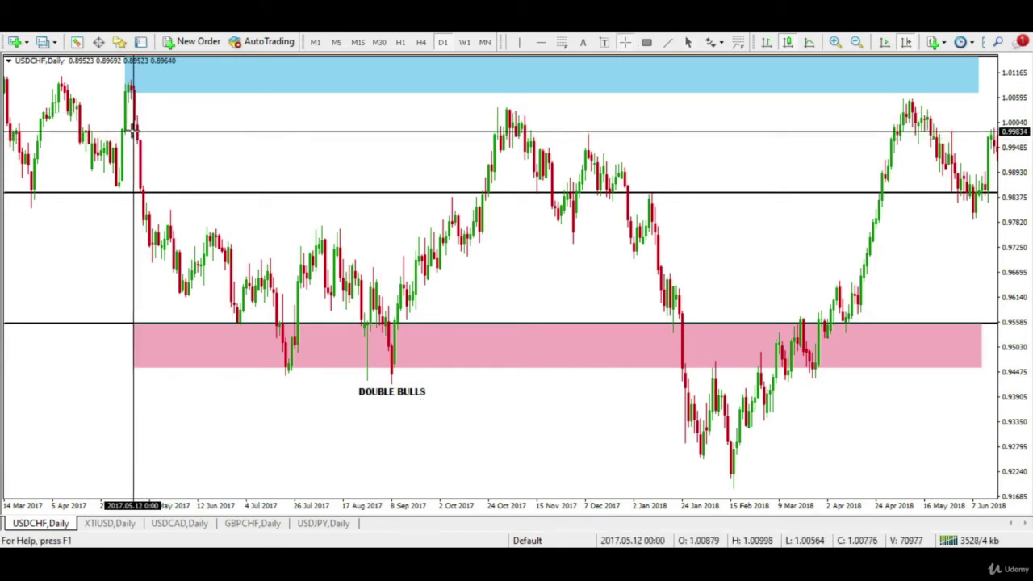
left_click_drag(130, 132, 392, 374)
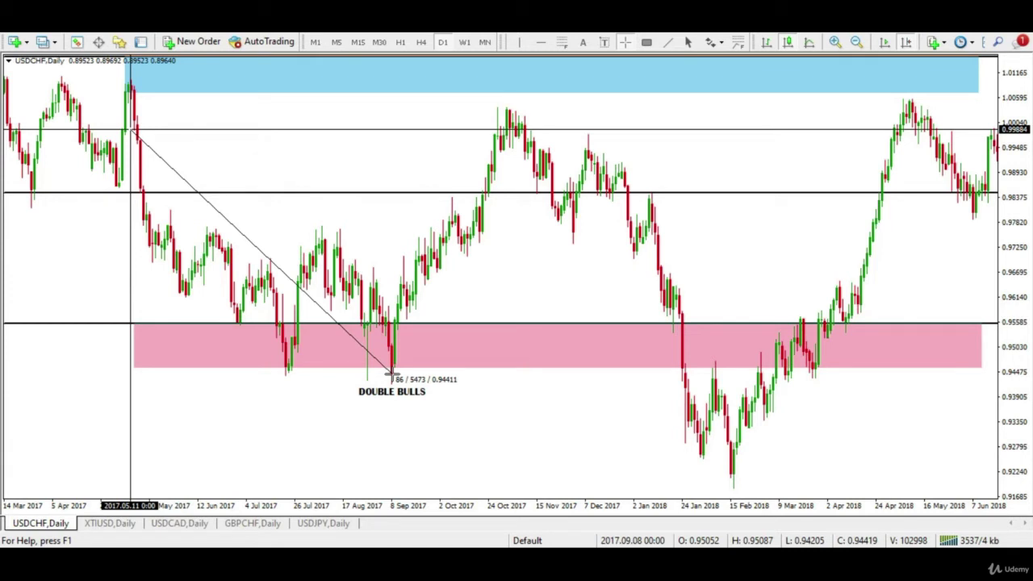
left_click_drag(394, 377, 394, 378)
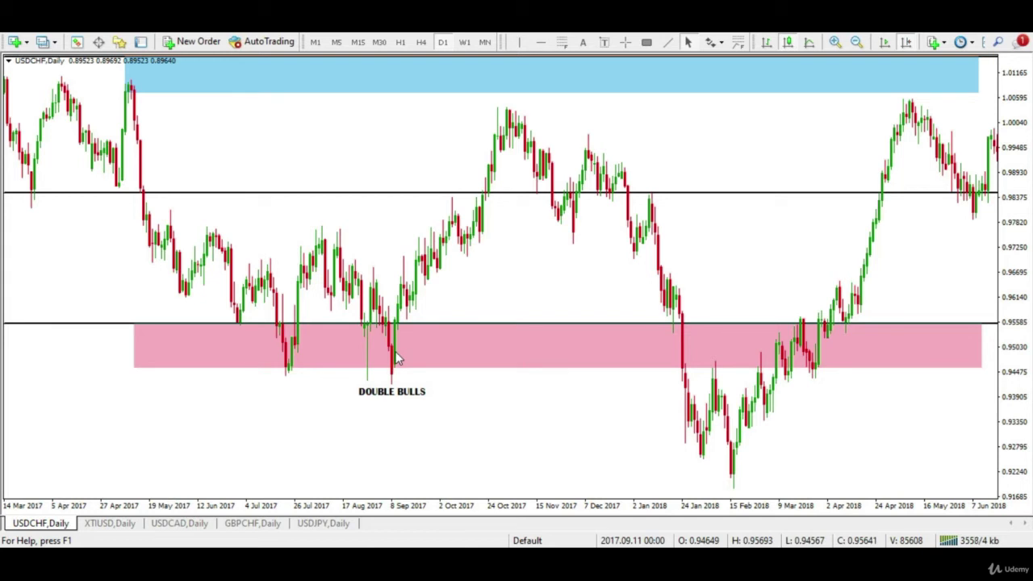
left_click(626, 42)
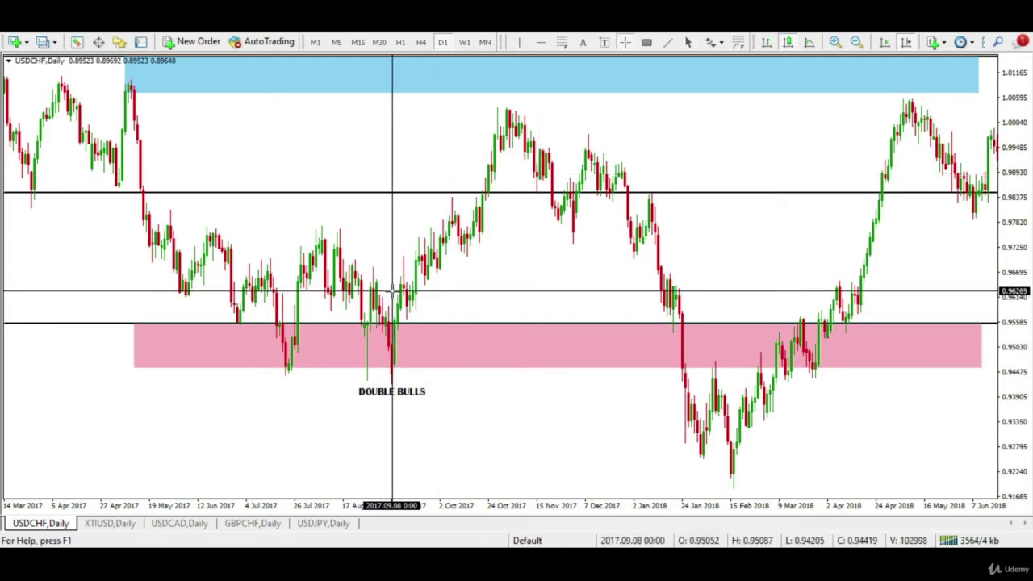
left_click_drag(392, 289, 499, 125)
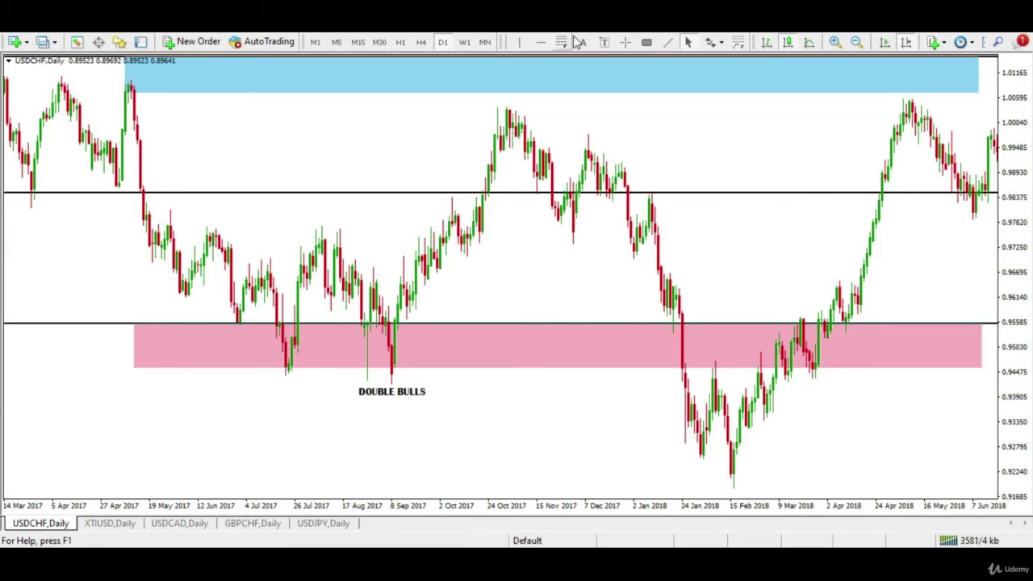
- Add a text label reading 'Double Bulls' on the chart
left_click(603, 42)
left_click(316, 378)
key("Tab")
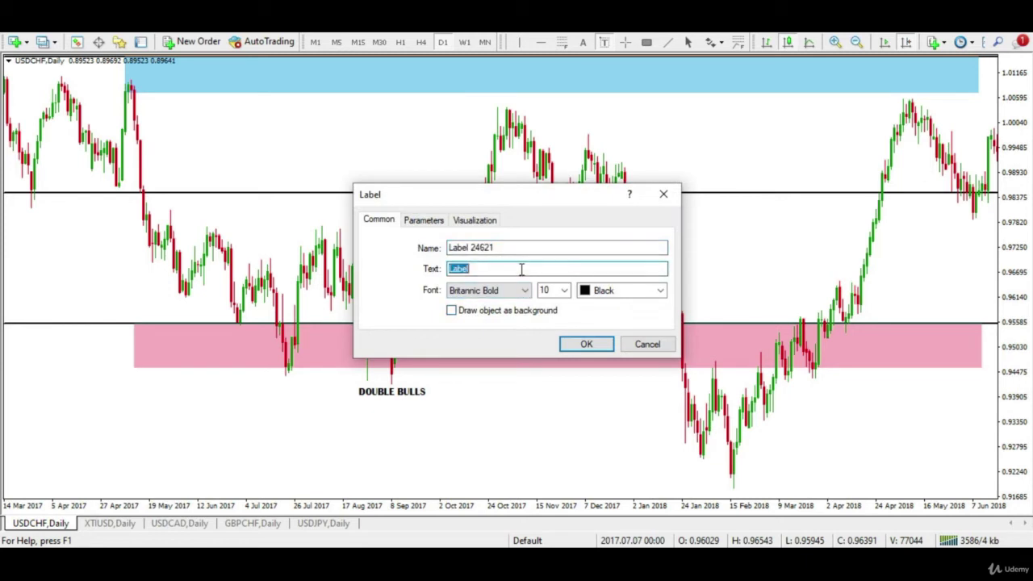
key("BackSpace")
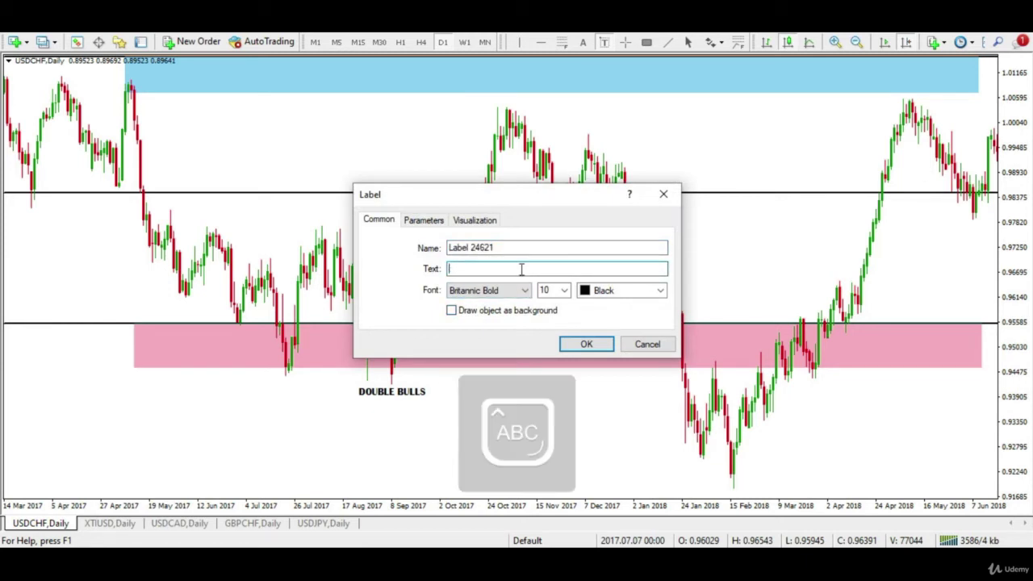
type("DOU")
key("BackSpace")
key("BackSpace")
key("Caps_Lock")
type("ouble")
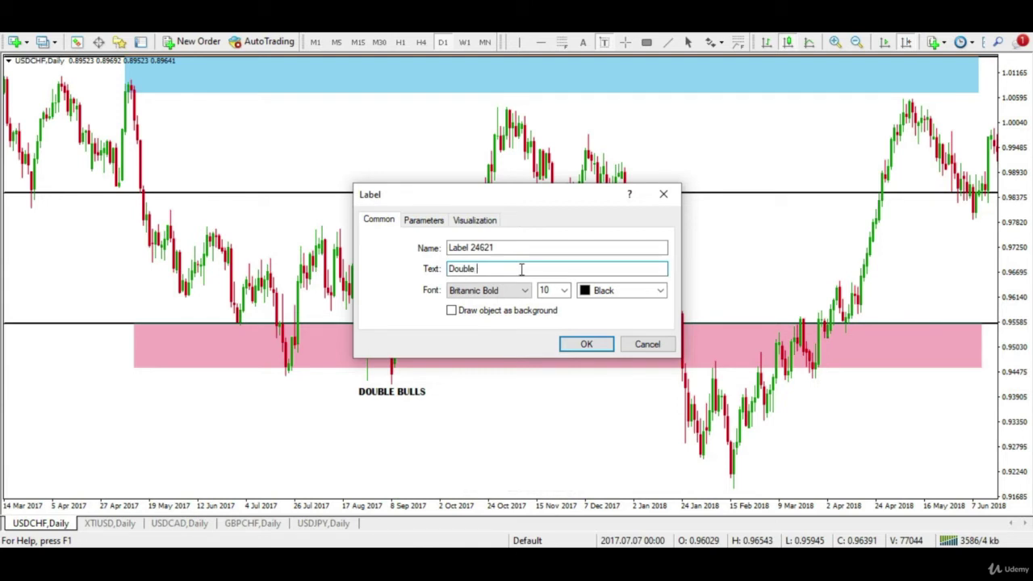
type(" bu")
key("BackSpace")
key("BackSpace")
key("Caps_Lock")
type("B")
key("Caps_Lock")
type("u")
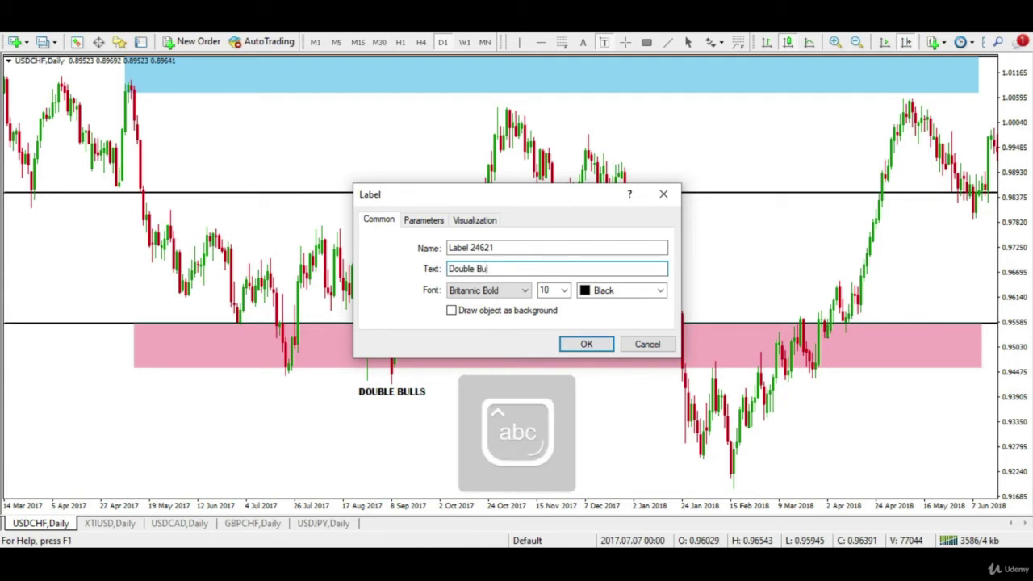
type("lls")
key("Return")
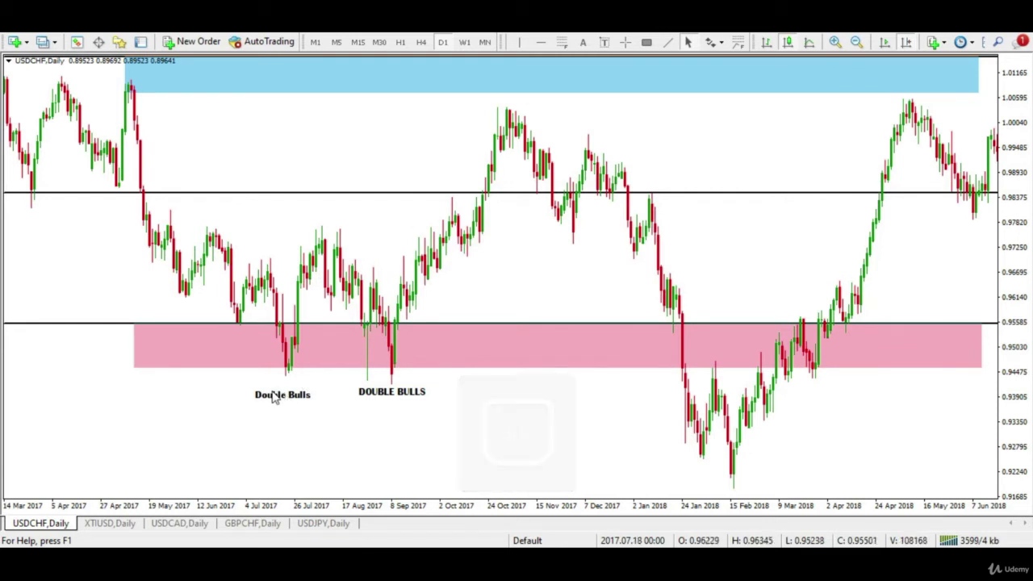
- Move the Double Bulls label under the July 2017 low, then bring up the XTIUSD daily chart
left_click_drag(260, 402, 262, 385)
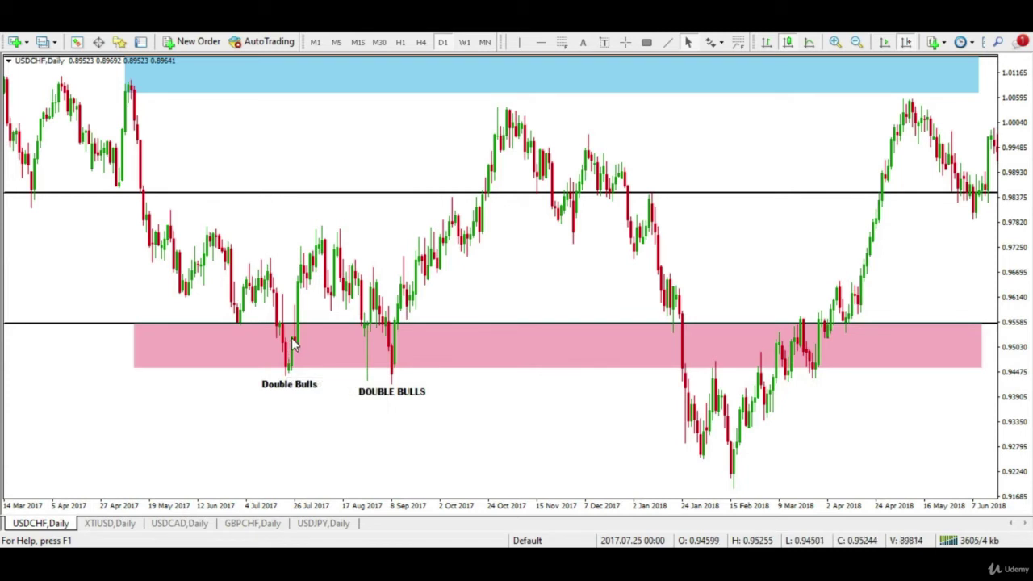
mouse_move(293, 345)
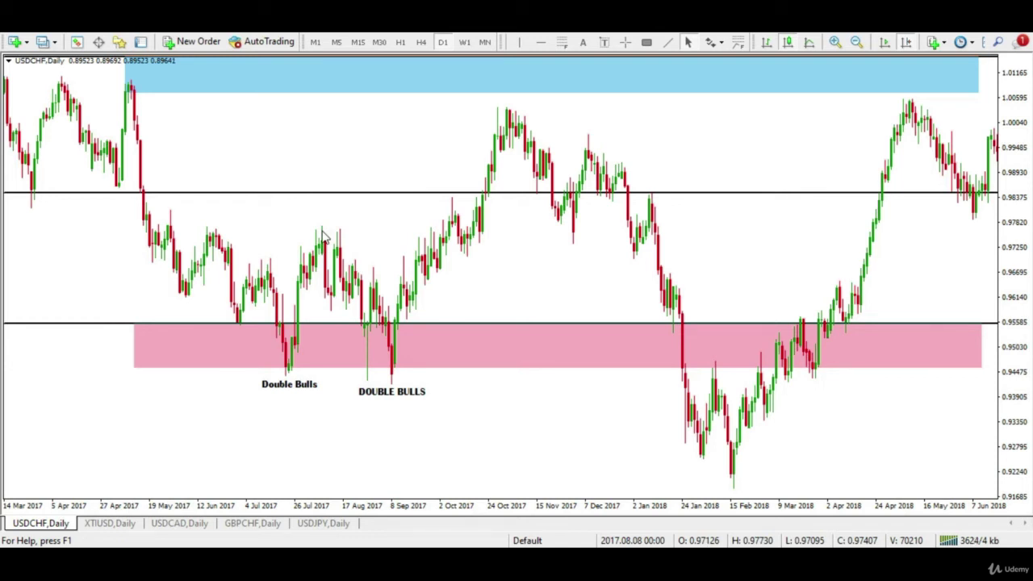
left_click(113, 526)
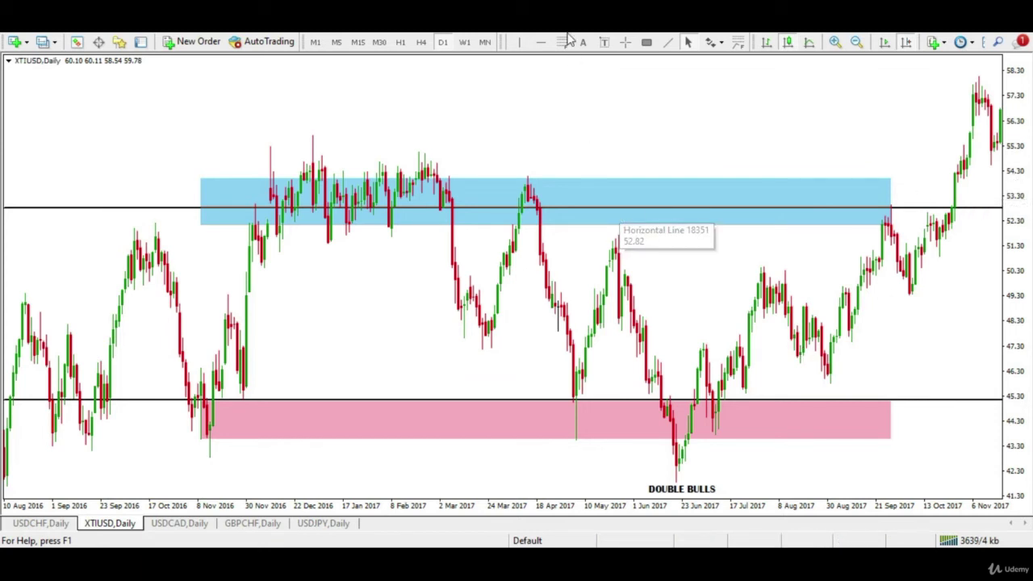
- Measure the fall to the June 2017 low and the rise to the November high, then switch to USDCAD
left_click(626, 44)
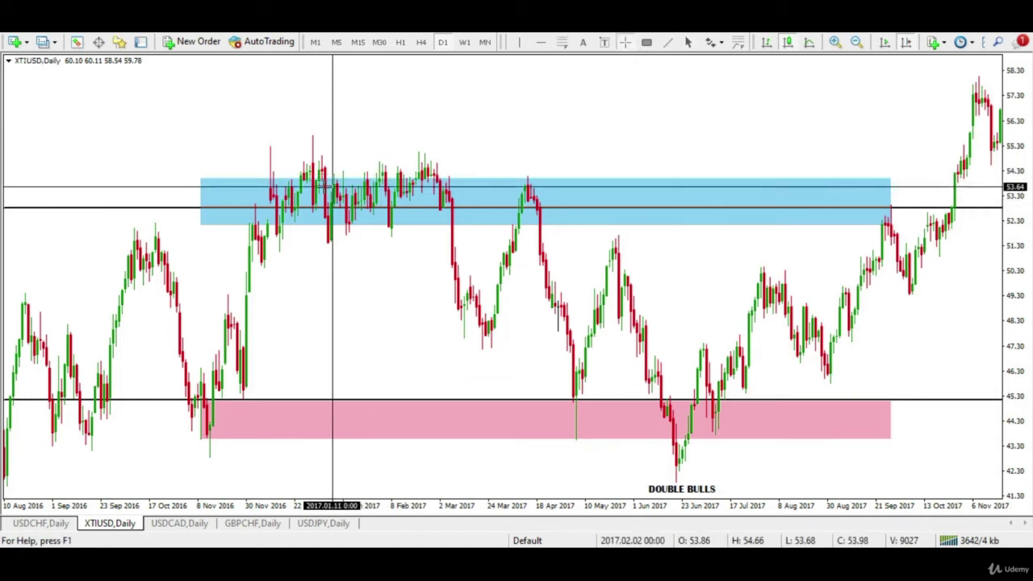
left_click_drag(313, 186, 677, 468)
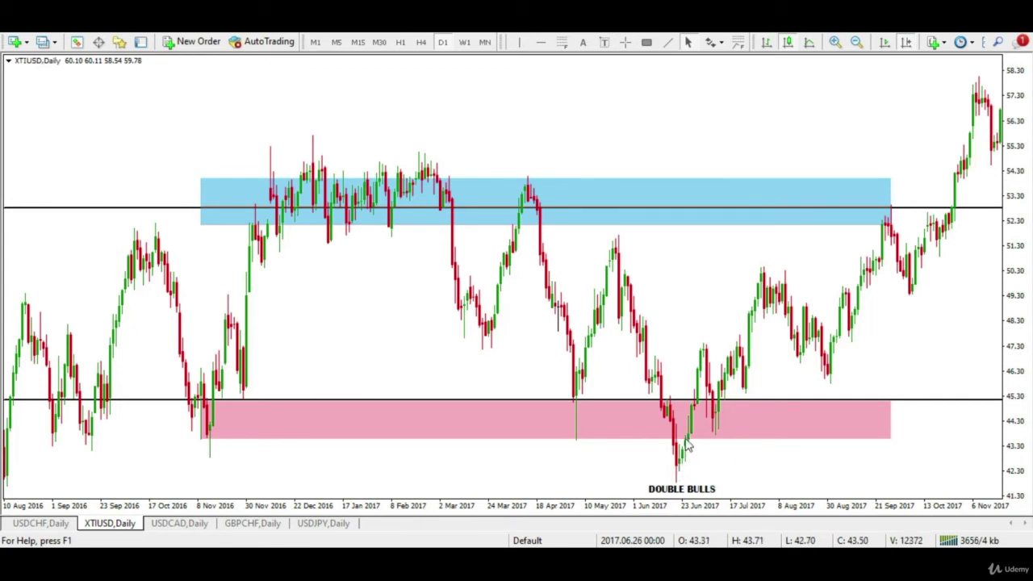
mouse_move(683, 454)
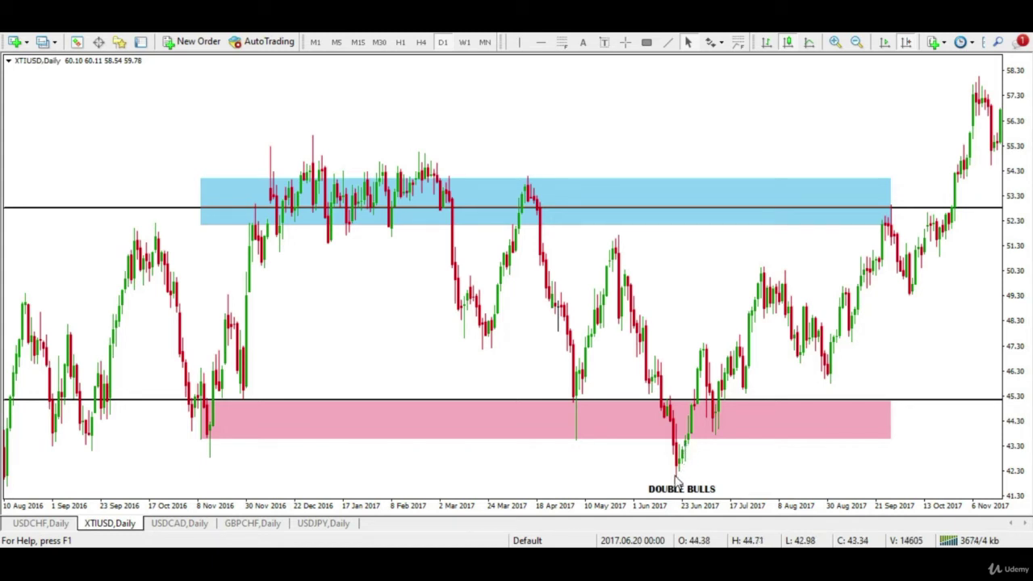
left_click(626, 42)
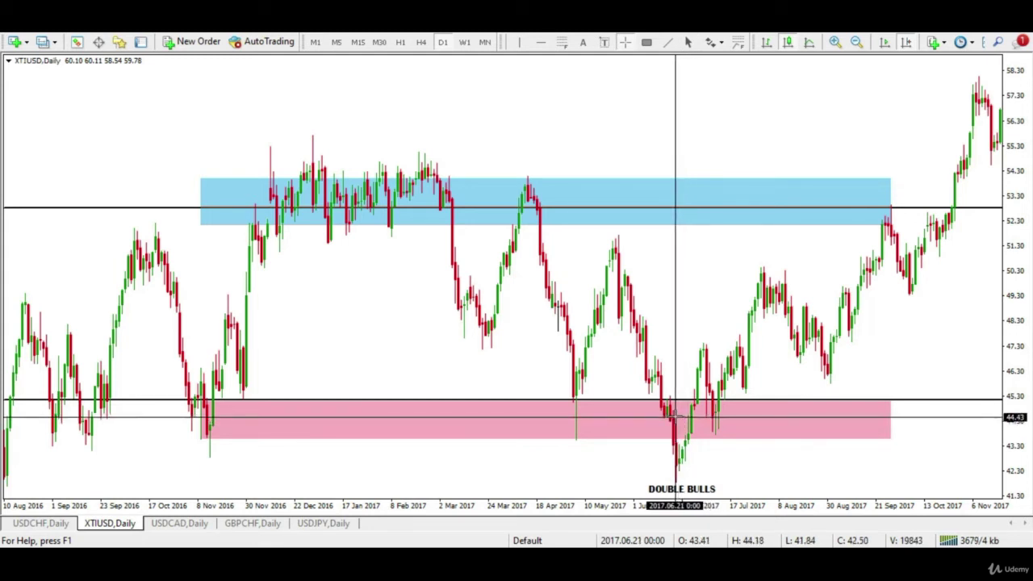
left_click_drag(678, 412, 979, 88)
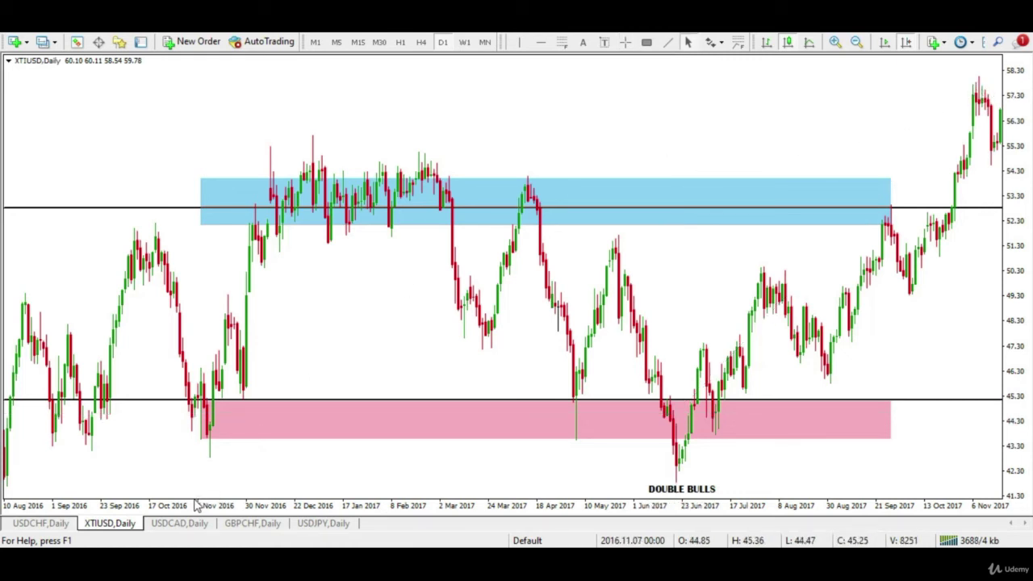
left_click(174, 524)
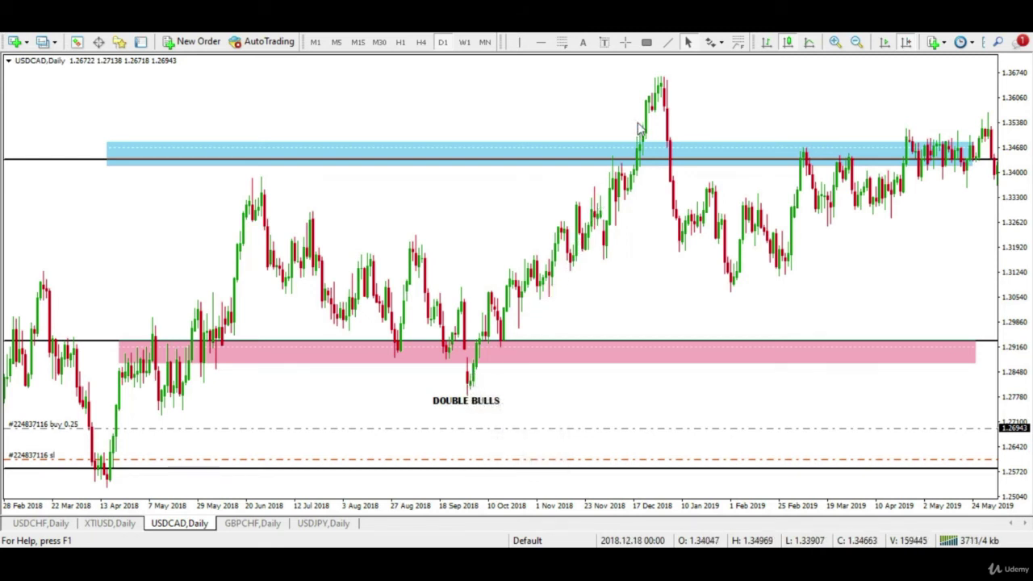
- Review the USDCAD daily chart's zones, DOUBLE BULLS label and open 0.25 buy trade
mouse_move(662, 93)
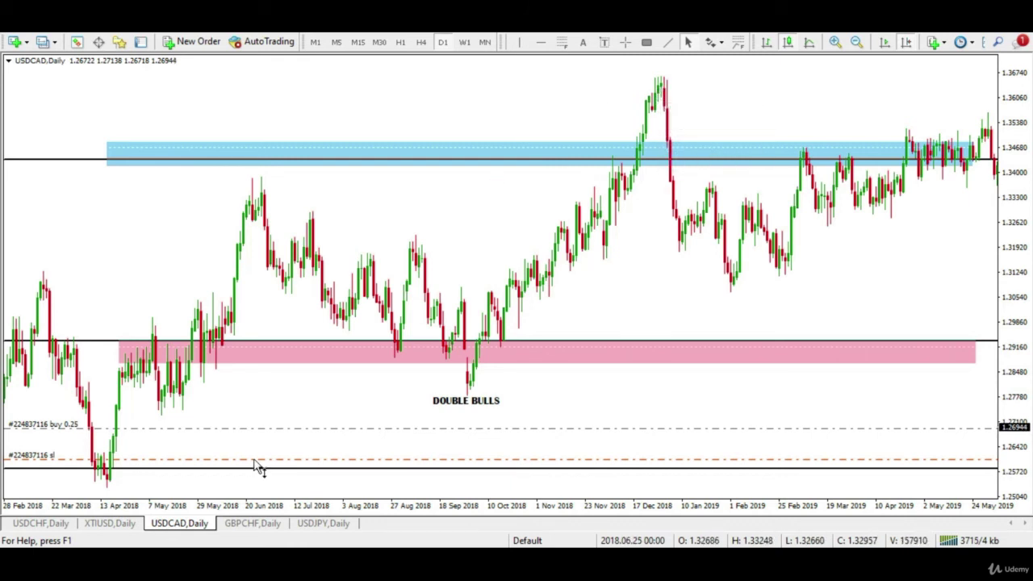
- Review the GBPCHF daily chart's DOUBLE BEARS labels, then move on to the USDJPY daily chart
left_click(254, 525)
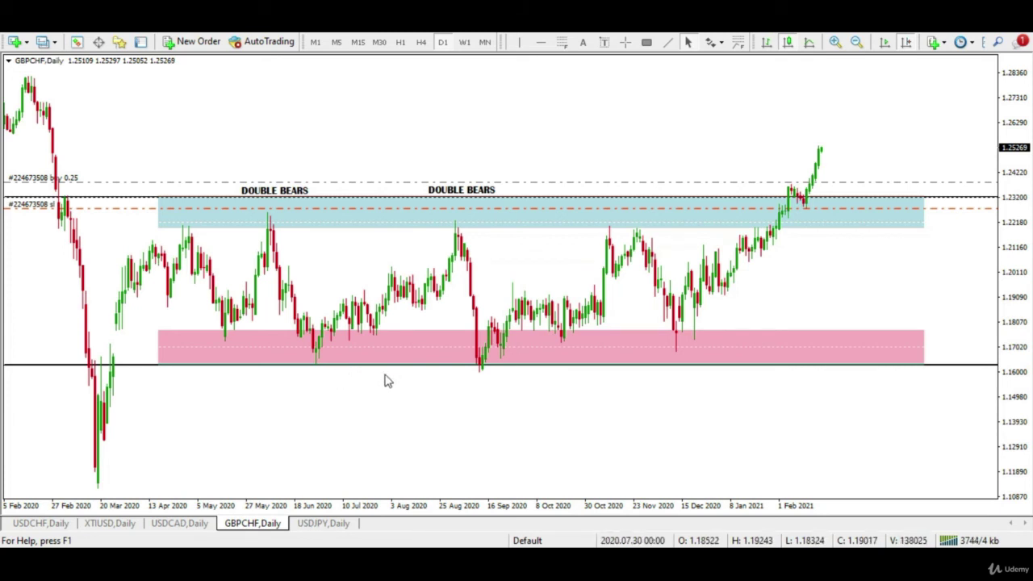
left_click(319, 523)
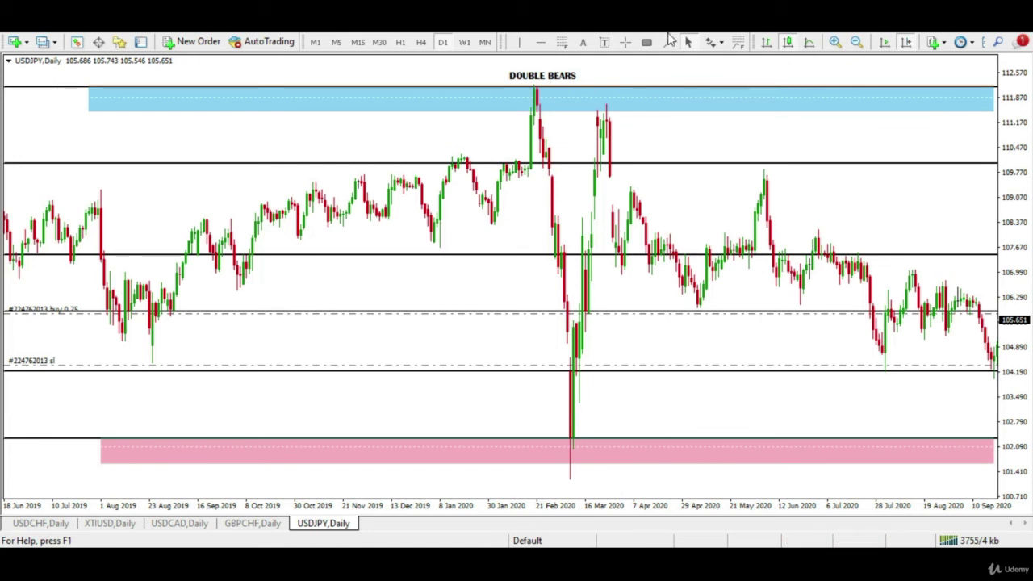
- Measure the rise from the August 2019 low to the February 2020 peak with the crosshair
left_click(625, 43)
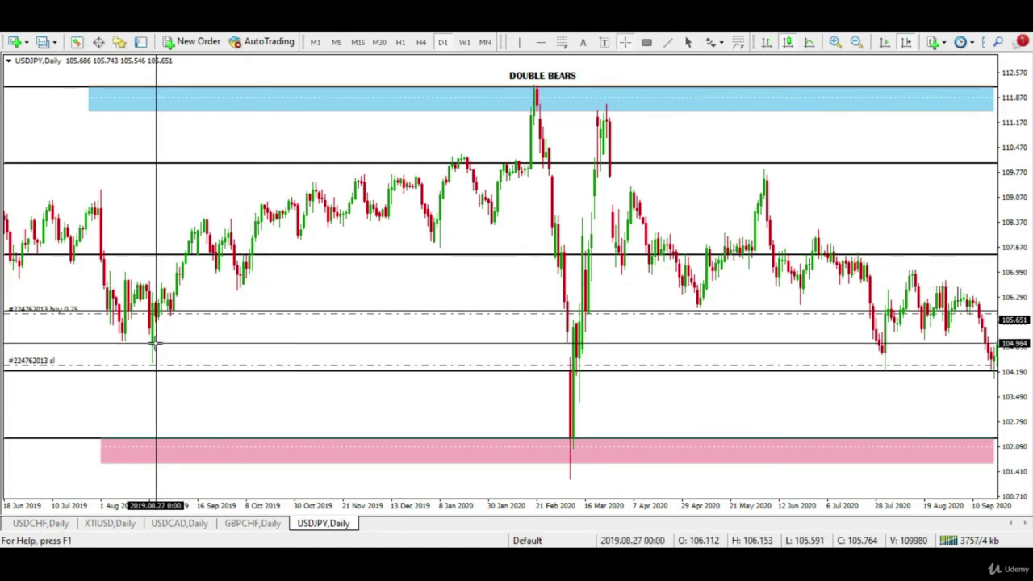
left_click_drag(152, 344, 535, 98)
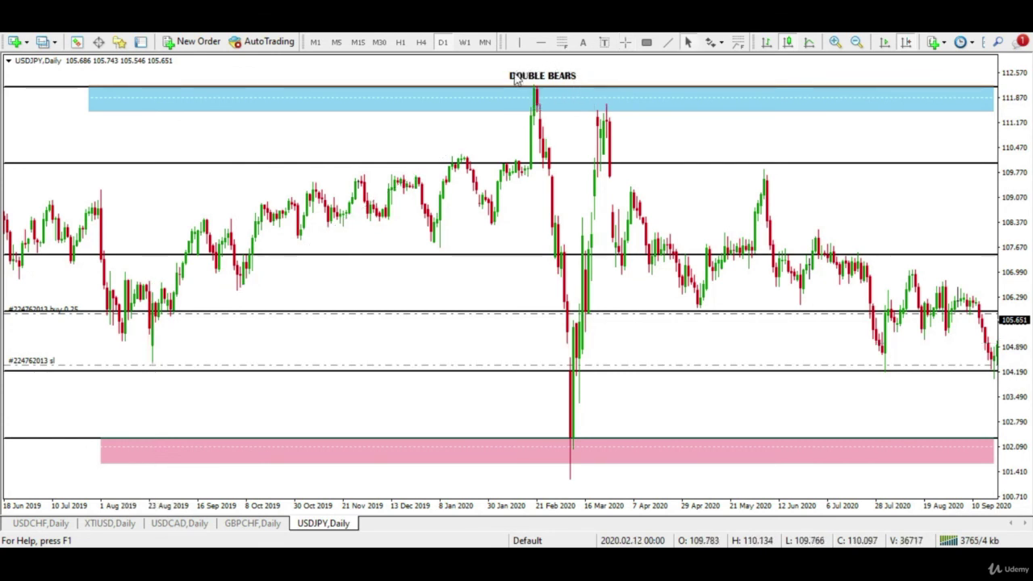